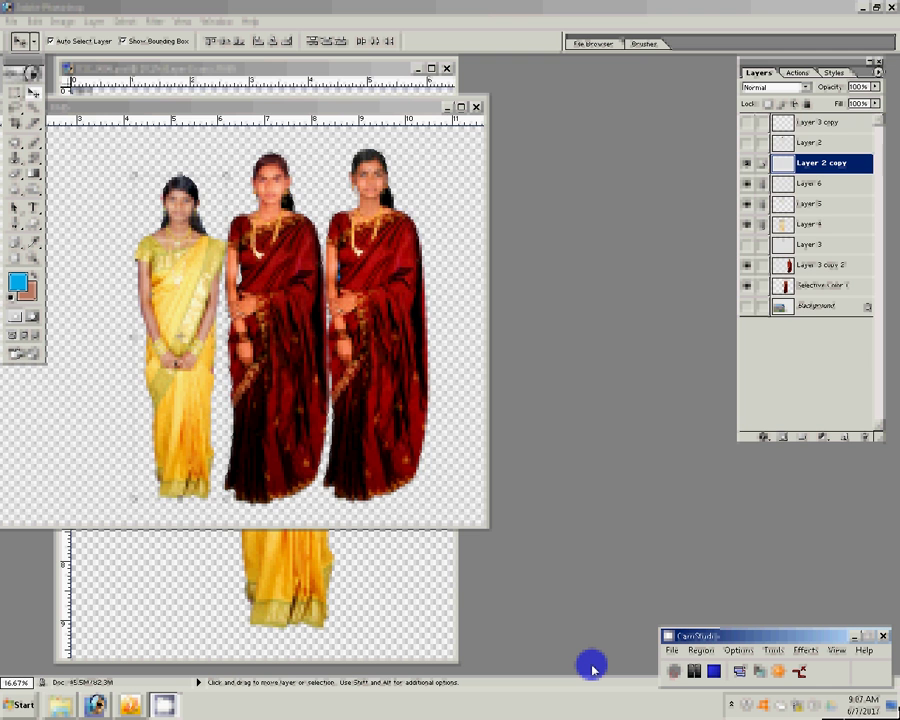
# Step: Open the autumn scenery JPEG from LOCAL DISK (D:) in Photoshop via Windows Explorer
pyautogui.click(420, 70)
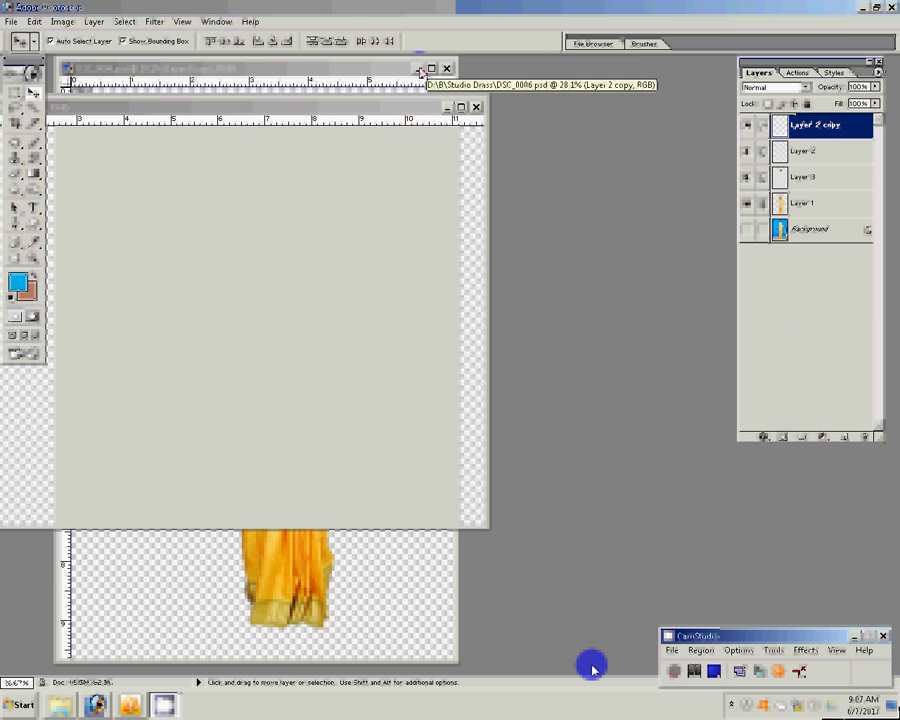
pyautogui.press('super')
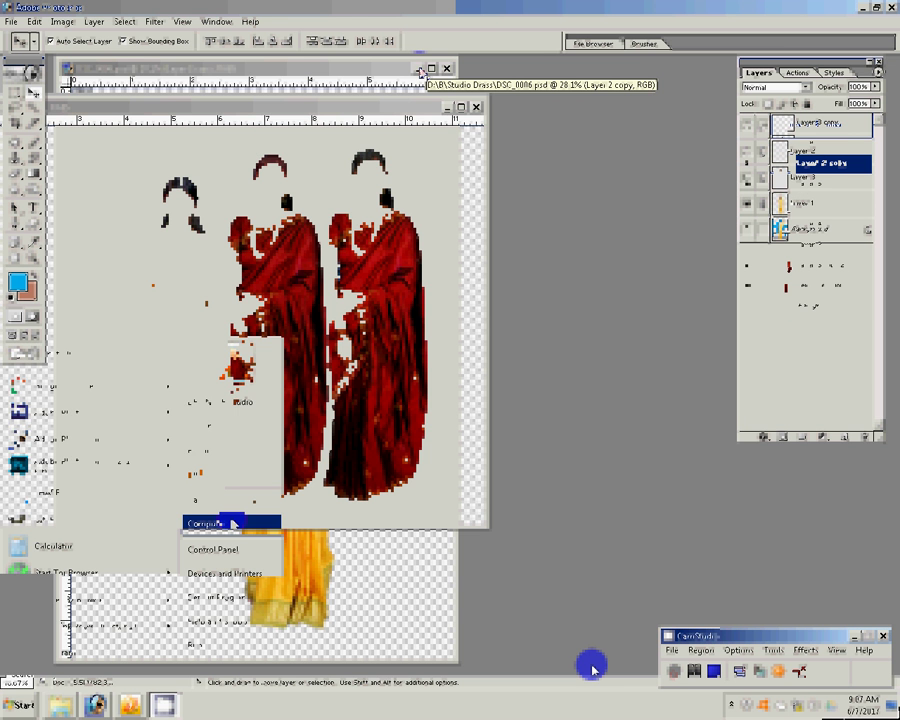
pyautogui.click(232, 523)
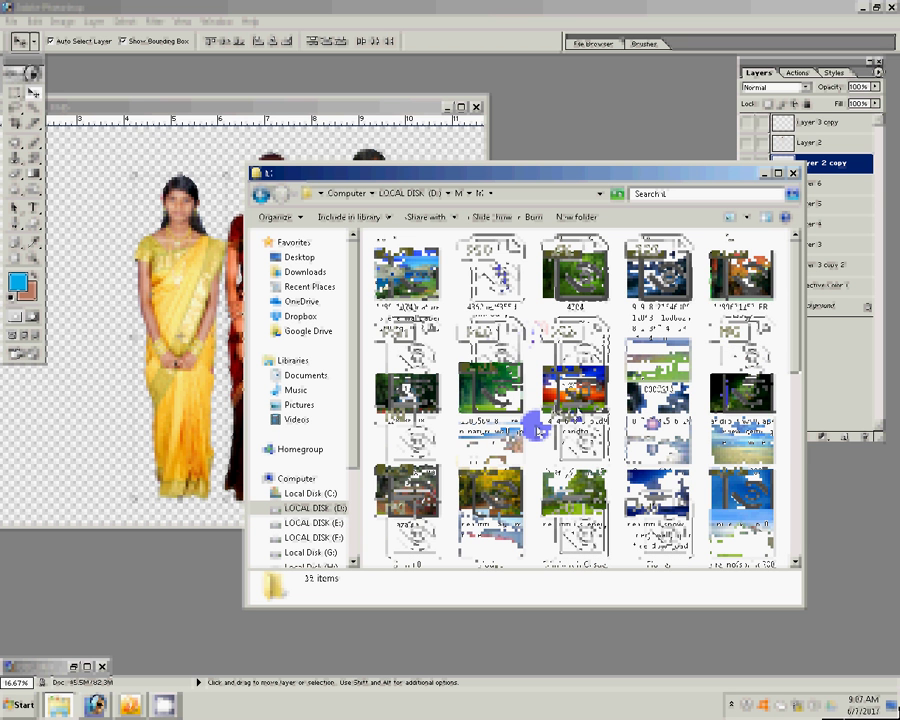
pyautogui.moveTo(490, 490); pyautogui.dragTo(200, 410)
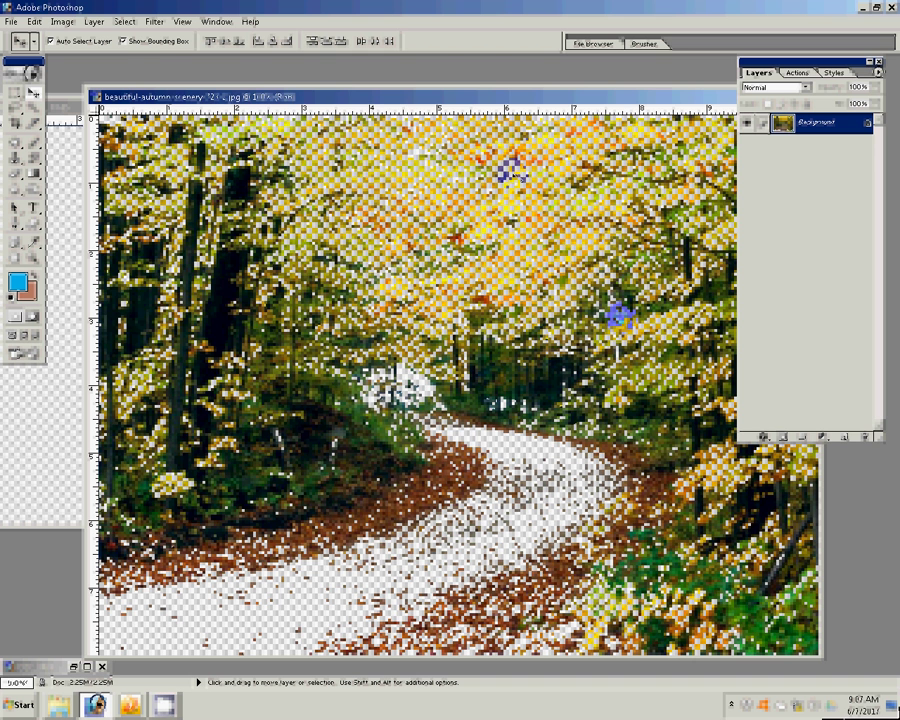
# Step: Set Image Size to 6 × 4 inches at 300 pixels/inch with Constrain Proportions off
pyautogui.click(60, 21)
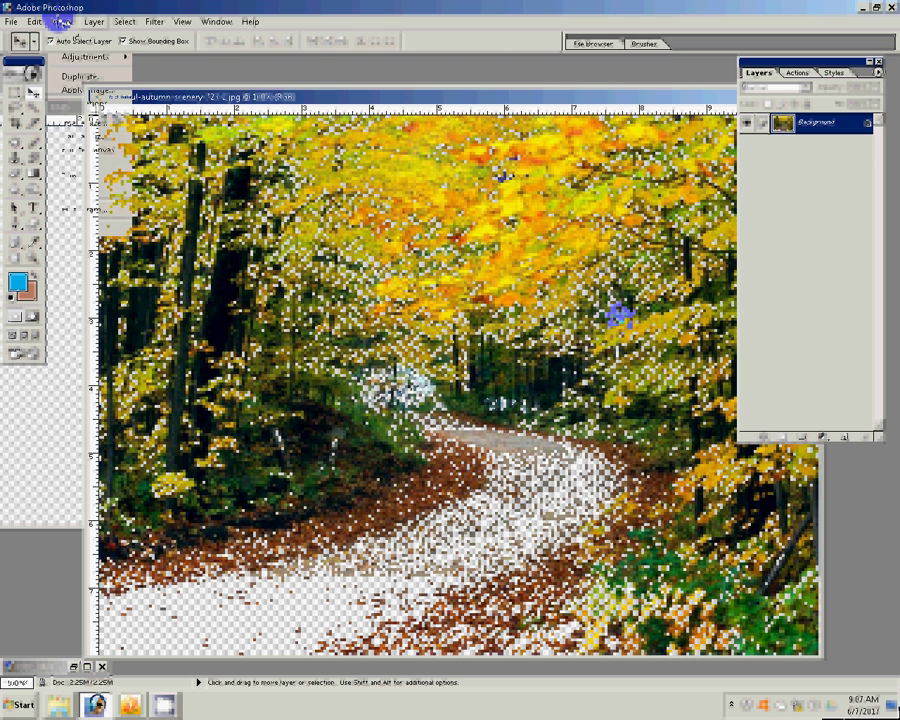
pyautogui.click(70, 122)
pyautogui.press('Tab')
pyautogui.press('Tab')
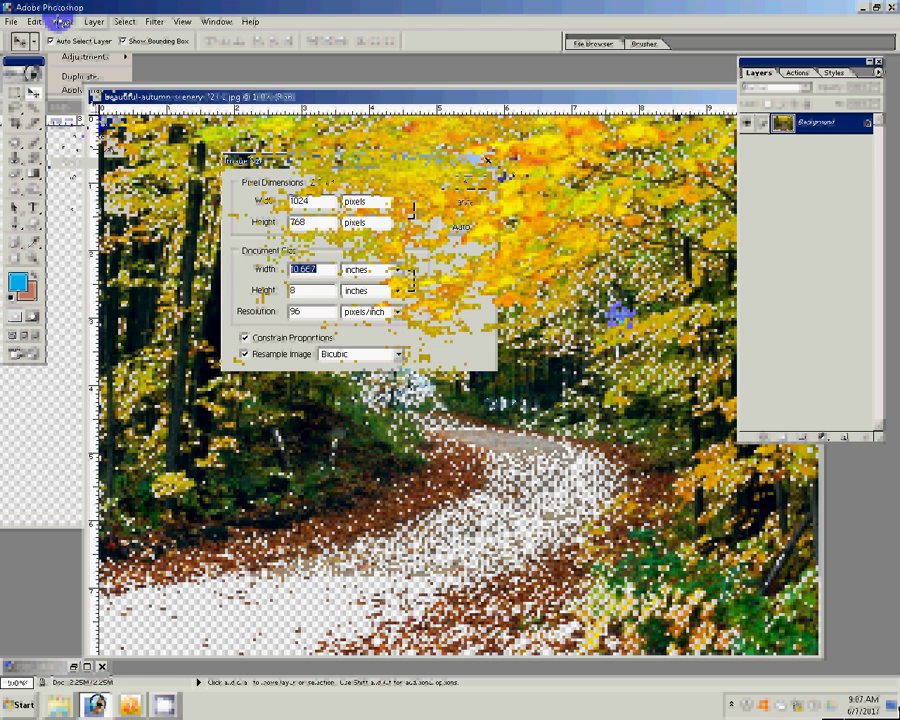
pyautogui.write('5.333')
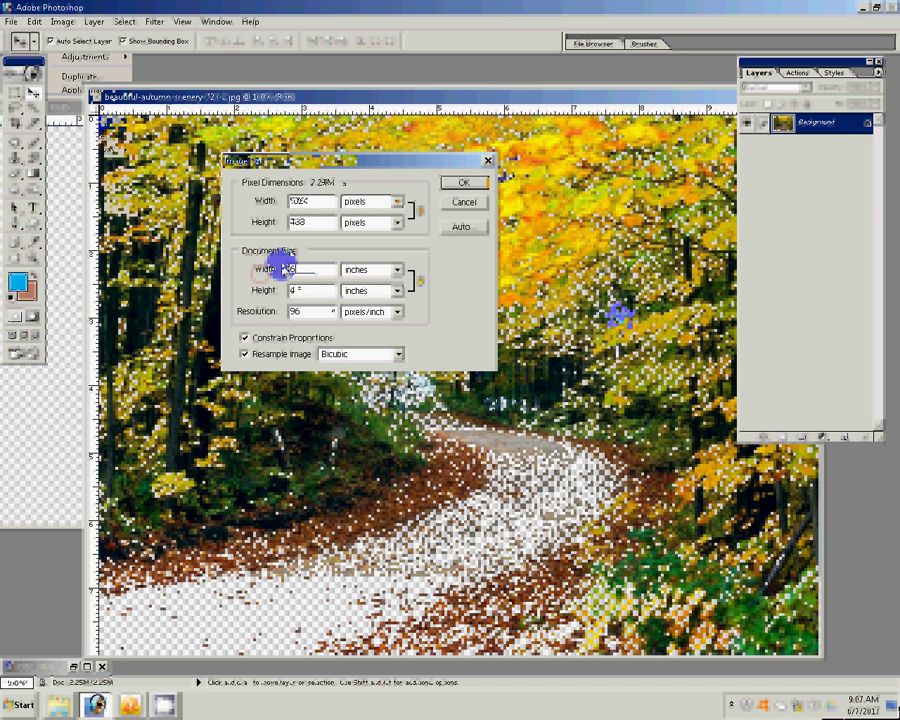
pyautogui.press('Tab')
pyautogui.click(245, 338)
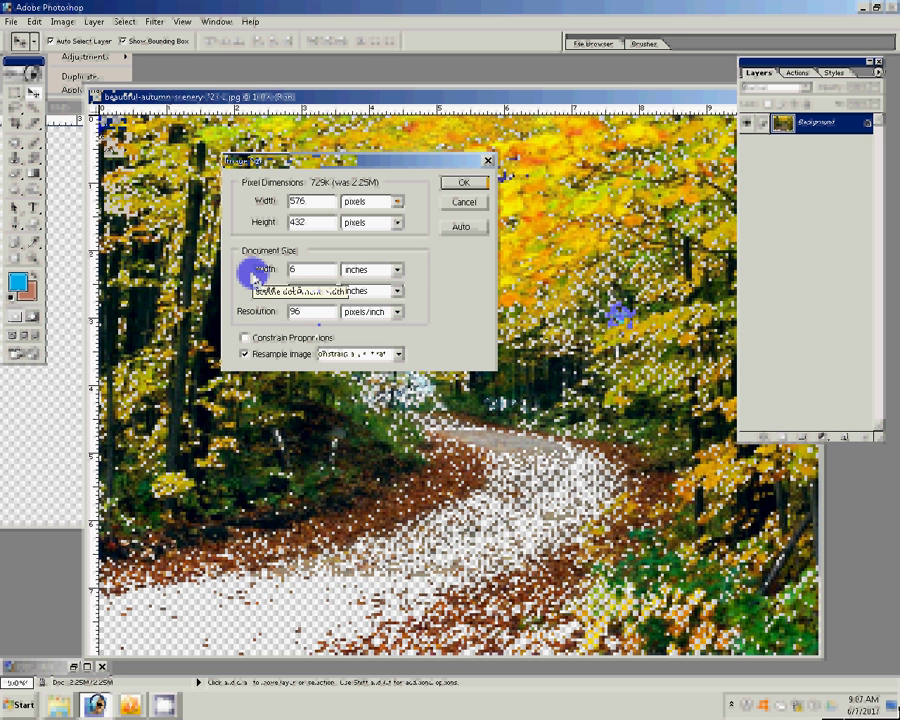
pyautogui.click(312, 291)
pyautogui.write('3.5')
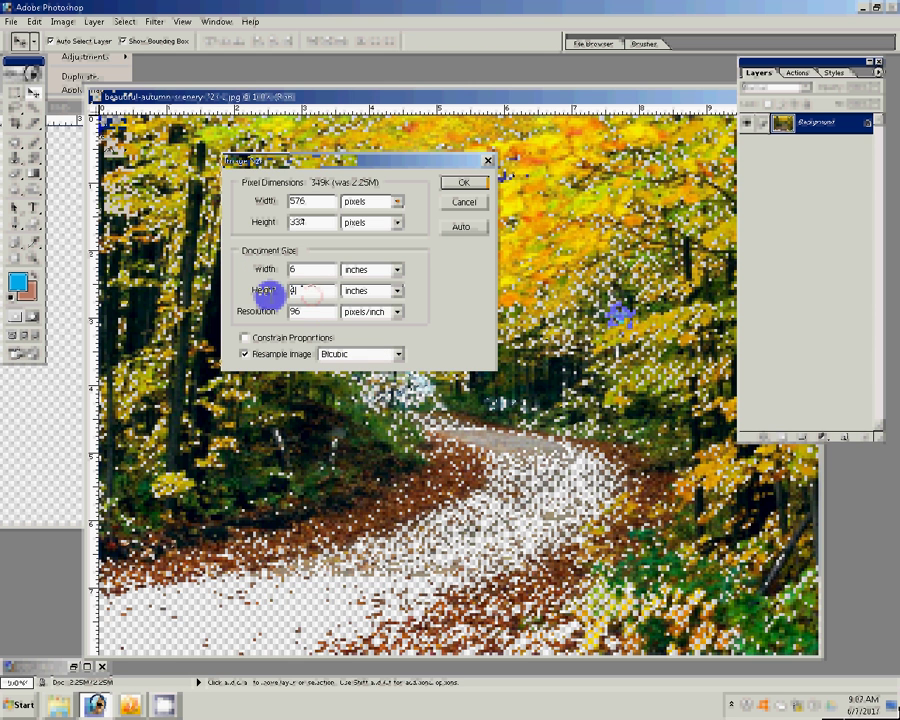
pyautogui.press('Tab')
pyautogui.write('3')
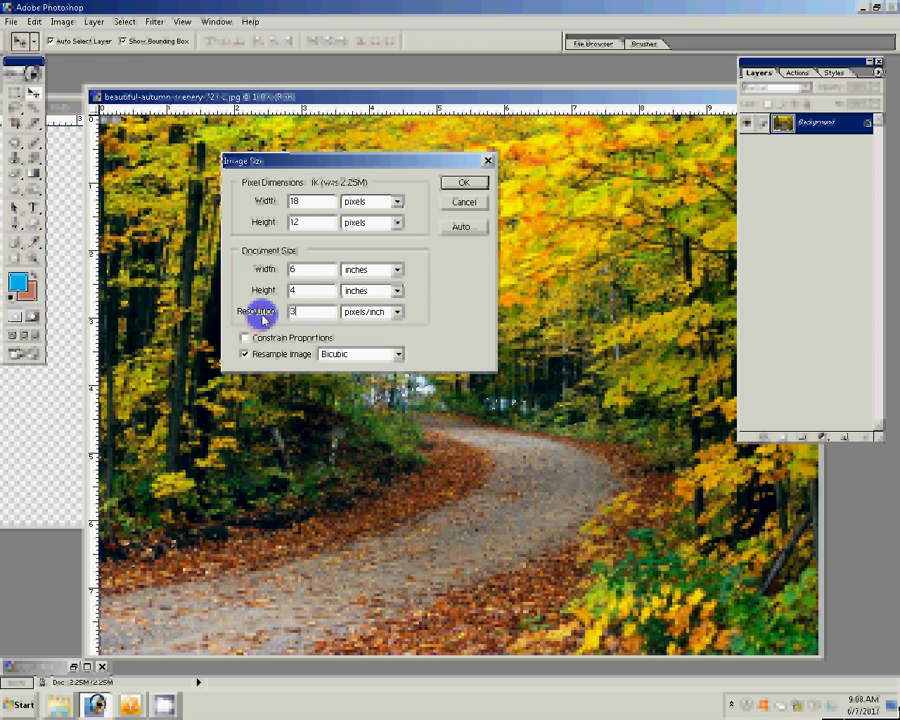
pyautogui.write('00')
# Step: Apply the new 6 × 4 inch size and zoom out on the resized autumn photo
pyautogui.click(479, 187)
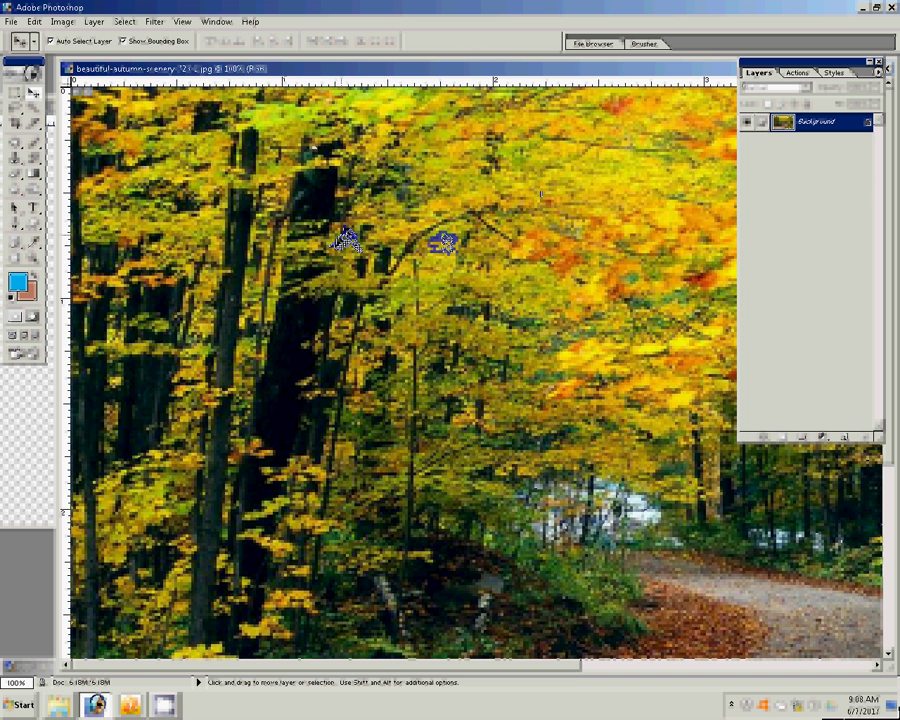
pyautogui.click(336, 244)
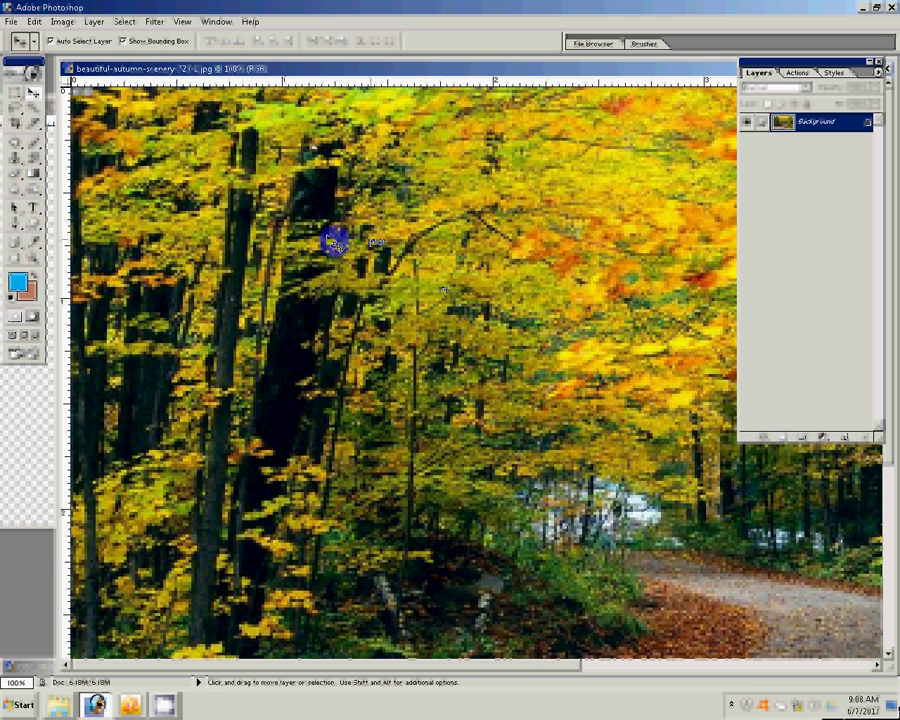
pyautogui.press('z')
pyautogui.keyDown('alt'); pyautogui.click(351, 273); pyautogui.keyUp('alt')
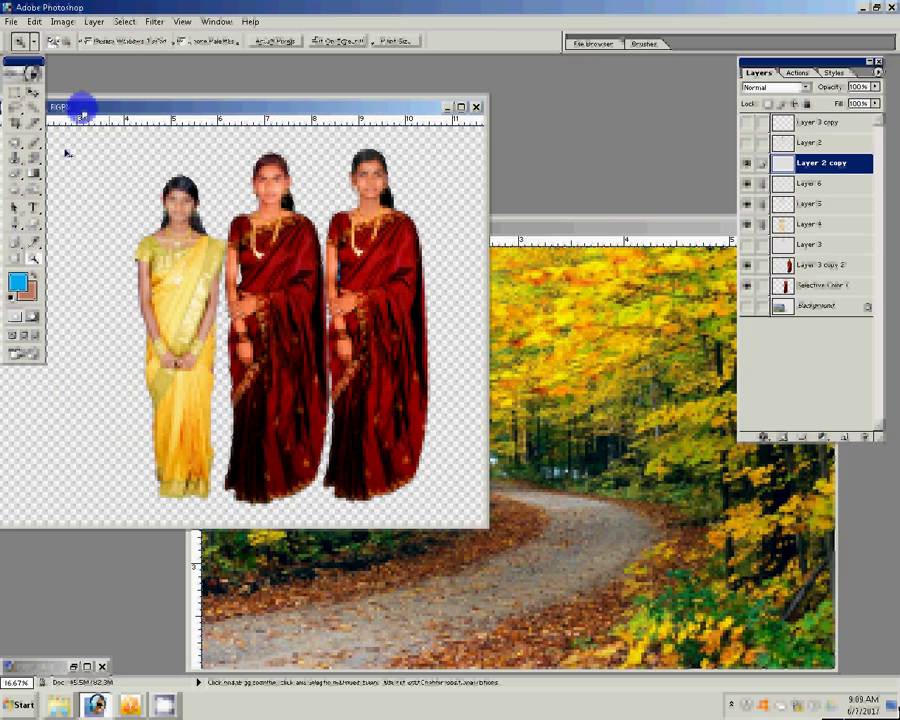
# Step: Scale the women layer to about 58.9% and place it onto the autumn photo
pyautogui.press('v')
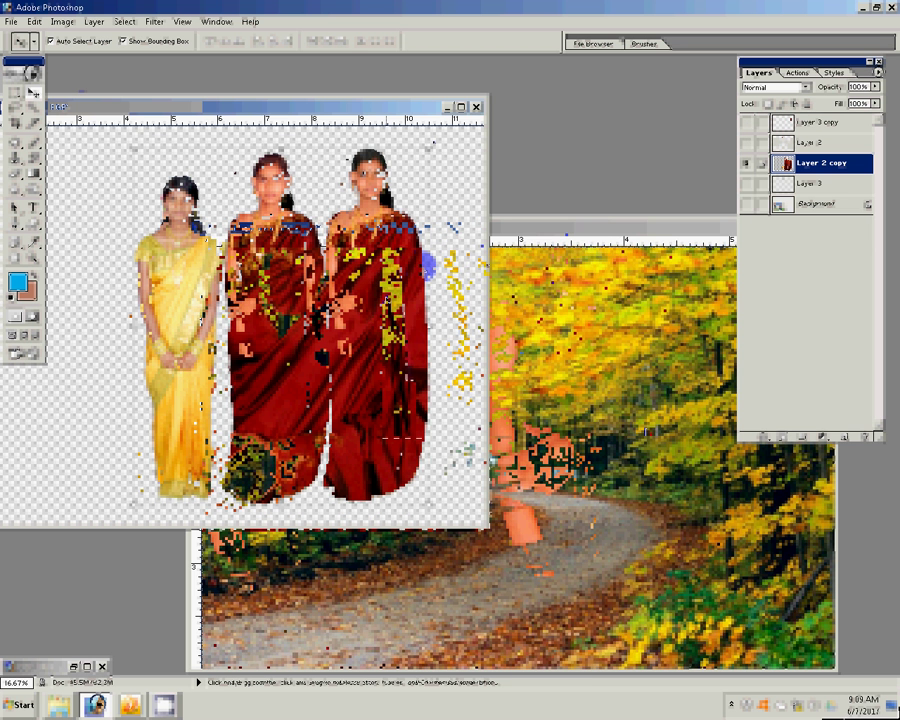
pyautogui.hotkey('ctrl', 't')
pyautogui.moveTo(384, 225); pyautogui.dragTo(382, 228)
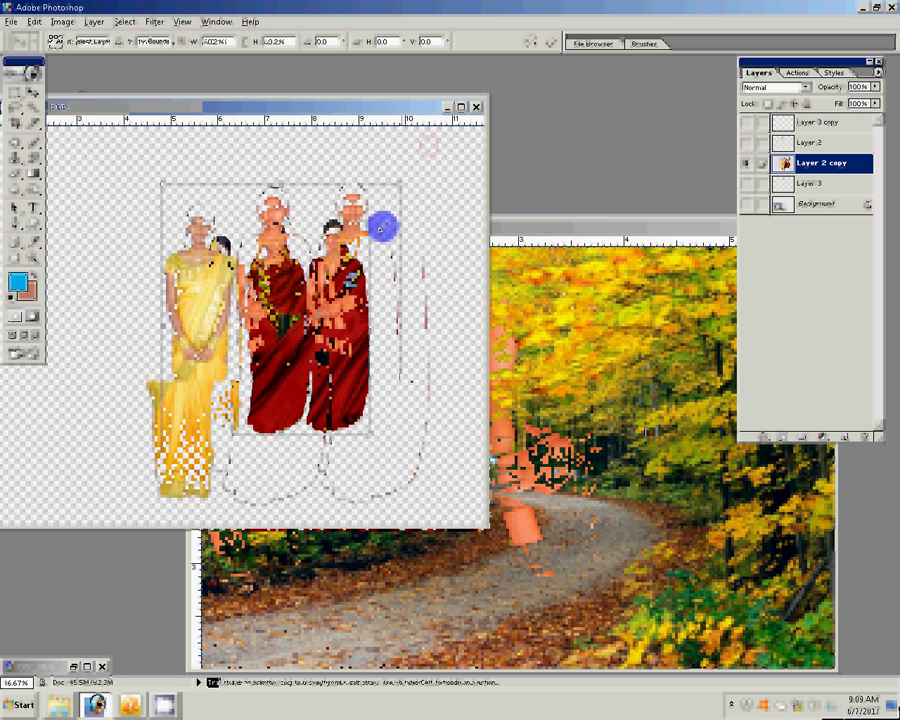
pyautogui.press('Return')
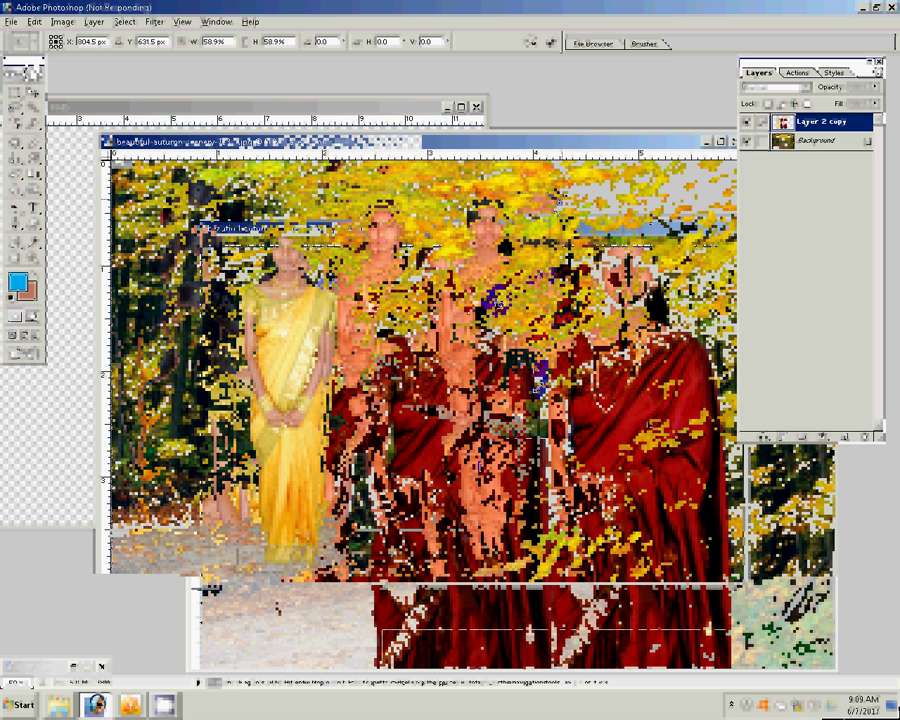
pyautogui.press('Return')
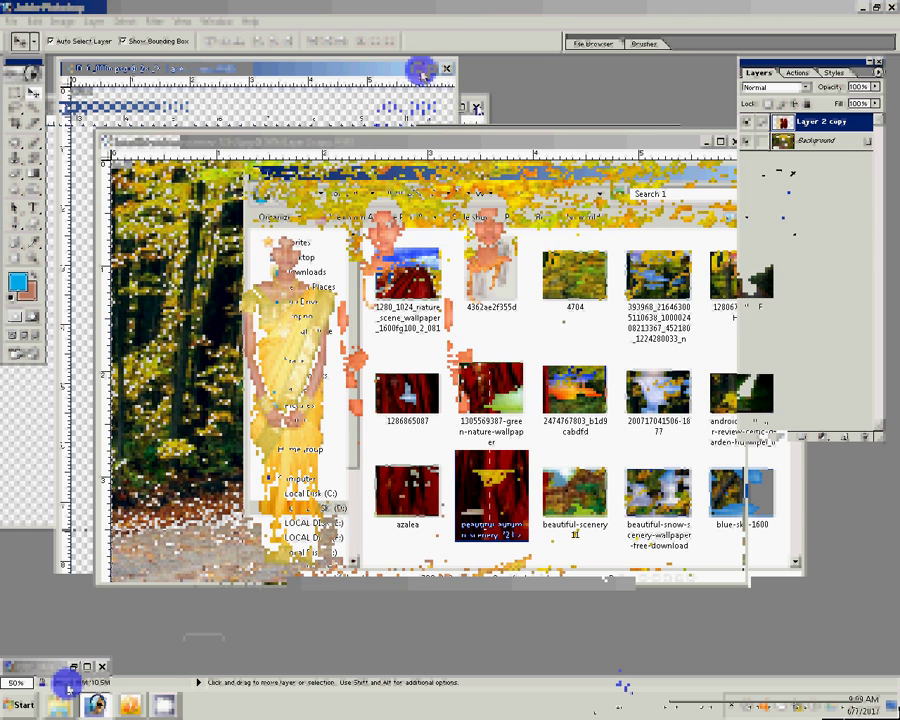
# Step: Open the three-girls photo from Pictures, zoom out, then return to the autumn composite
pyautogui.click(307, 408)
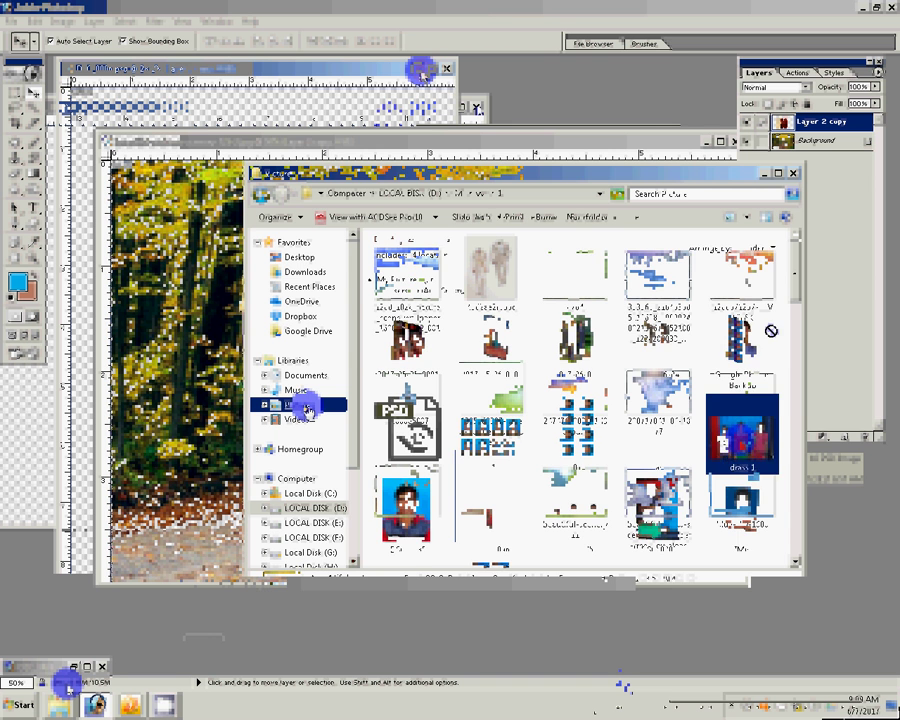
pyautogui.click(474, 134)
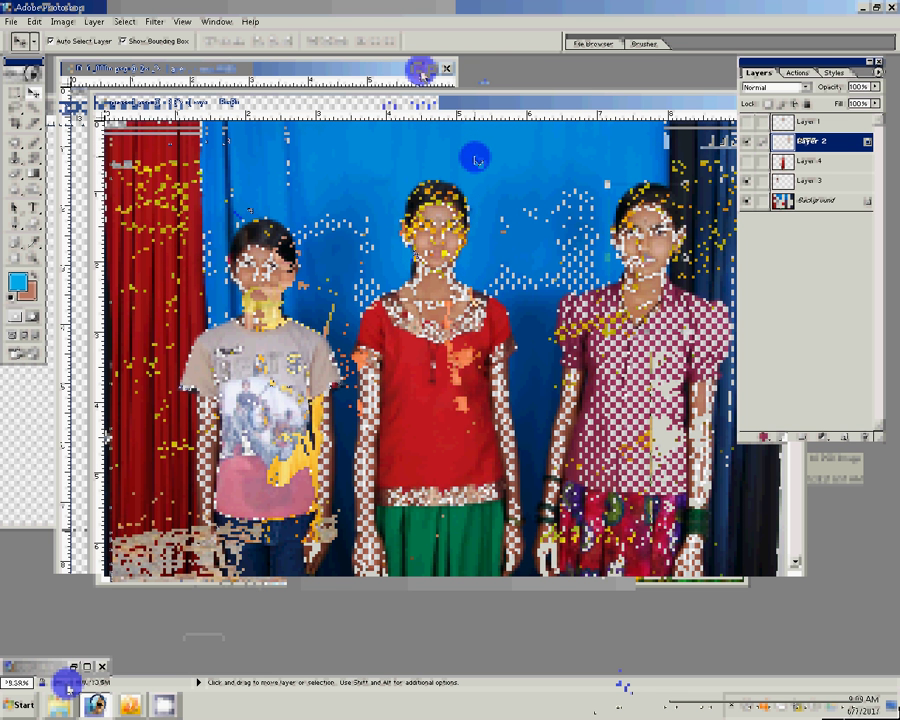
pyautogui.press('z')
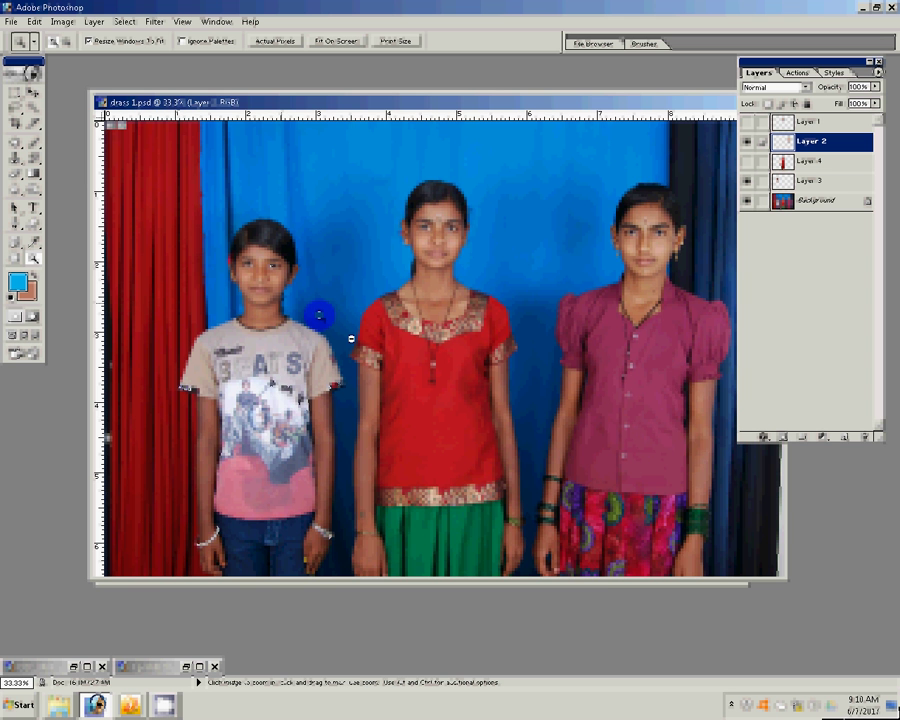
pyautogui.keyDown('alt'); pyautogui.click(349, 336); pyautogui.keyUp('alt')
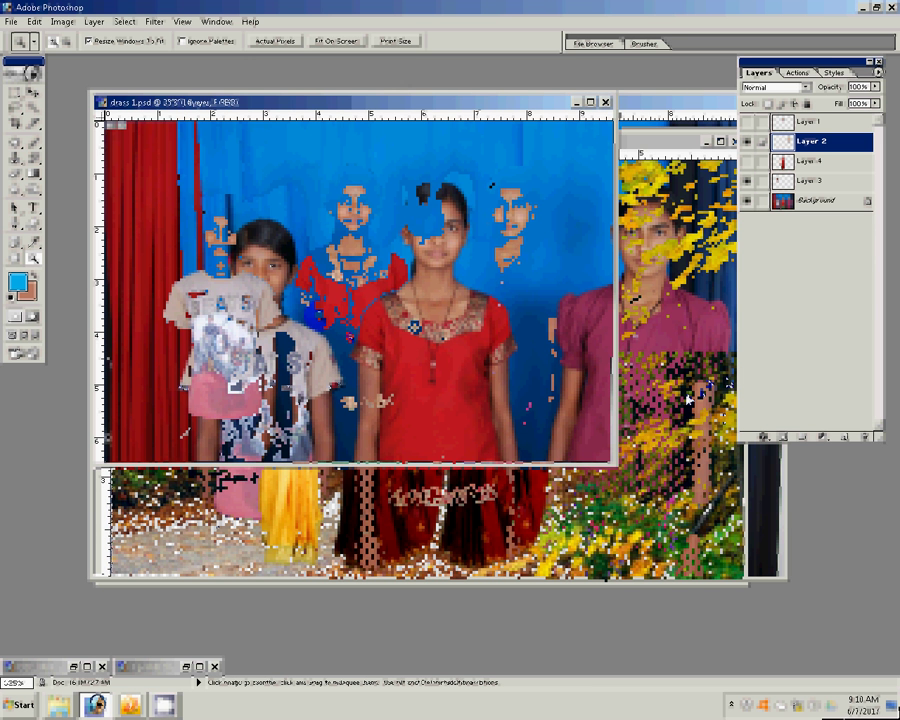
pyautogui.click(758, 396)
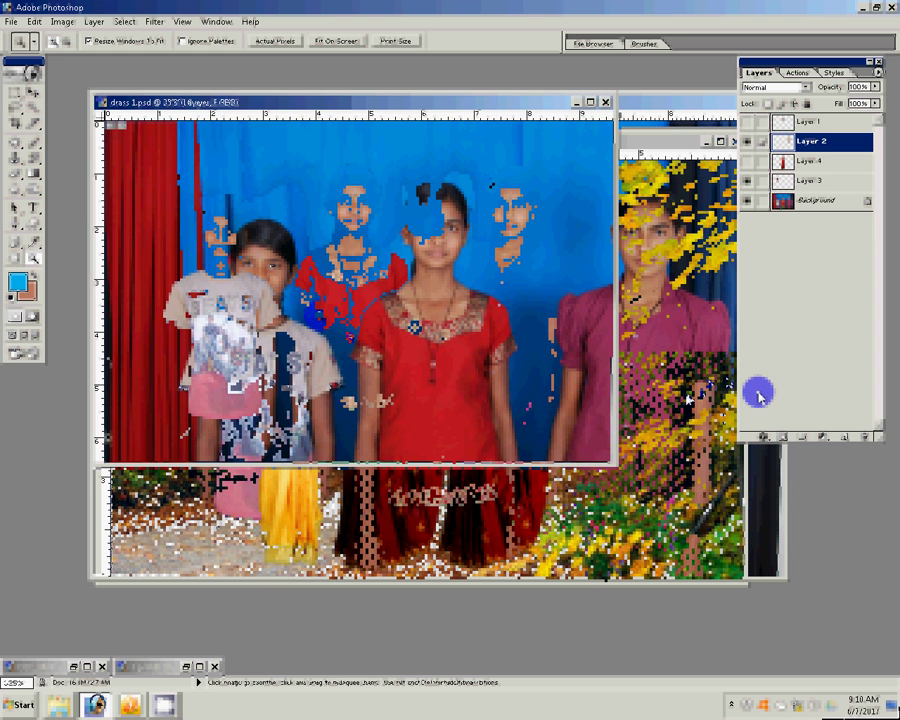
pyautogui.hotkey('ctrl', 'Tab')
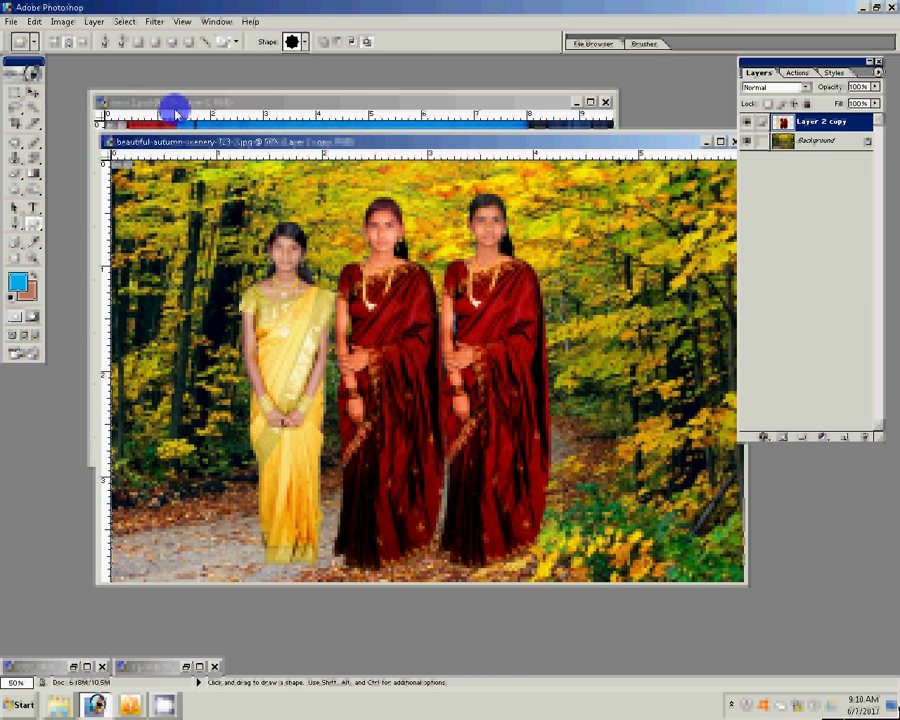
# Step: Draw a star shape layer and give it the first gradient style from the Styles palette
pyautogui.click(55, 42)
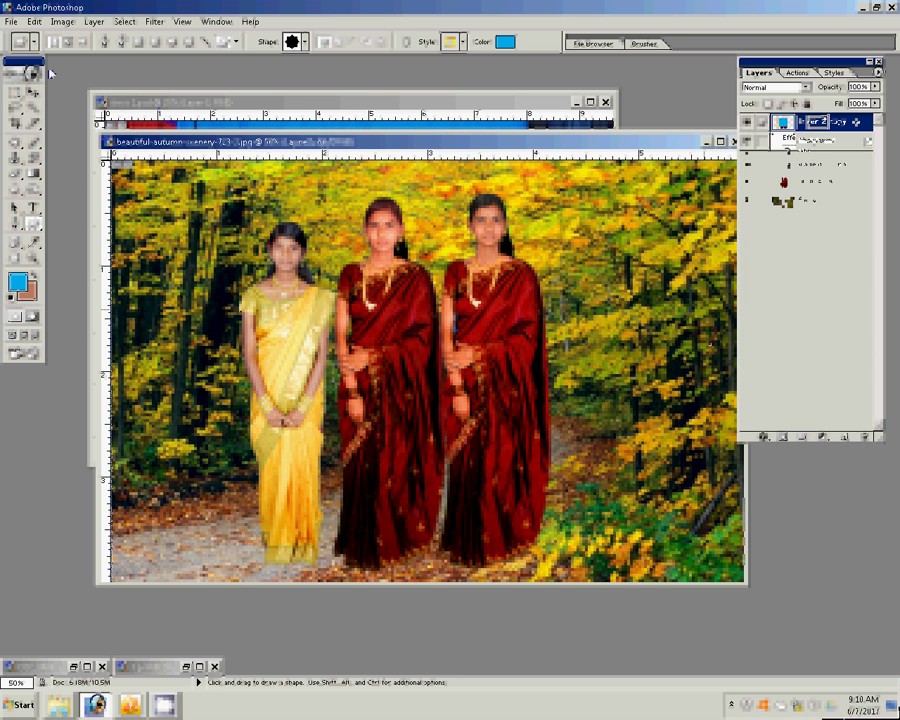
pyautogui.click(836, 73)
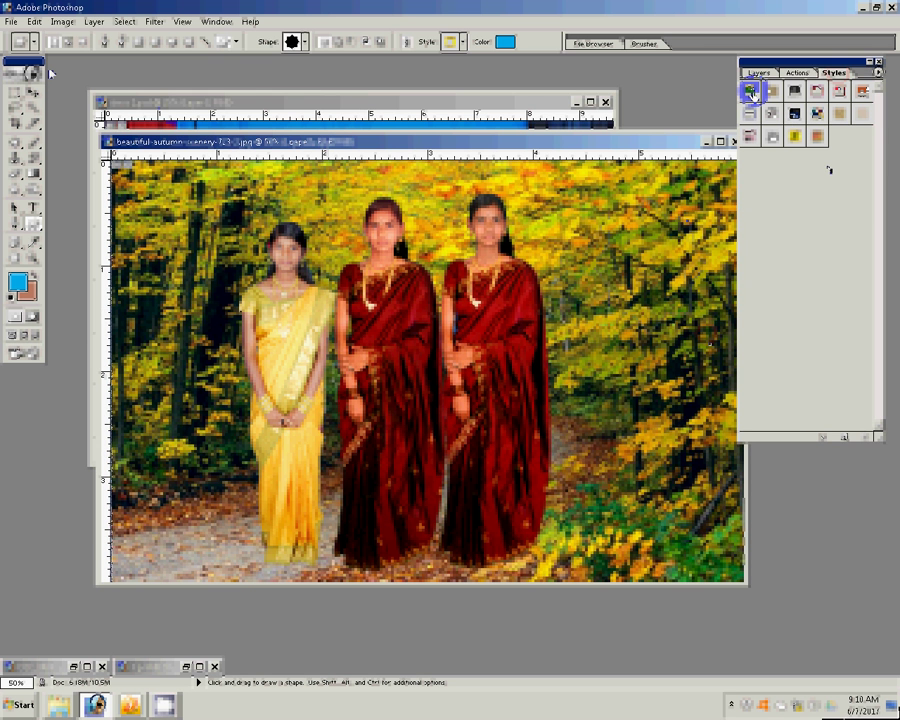
pyautogui.click(750, 91)
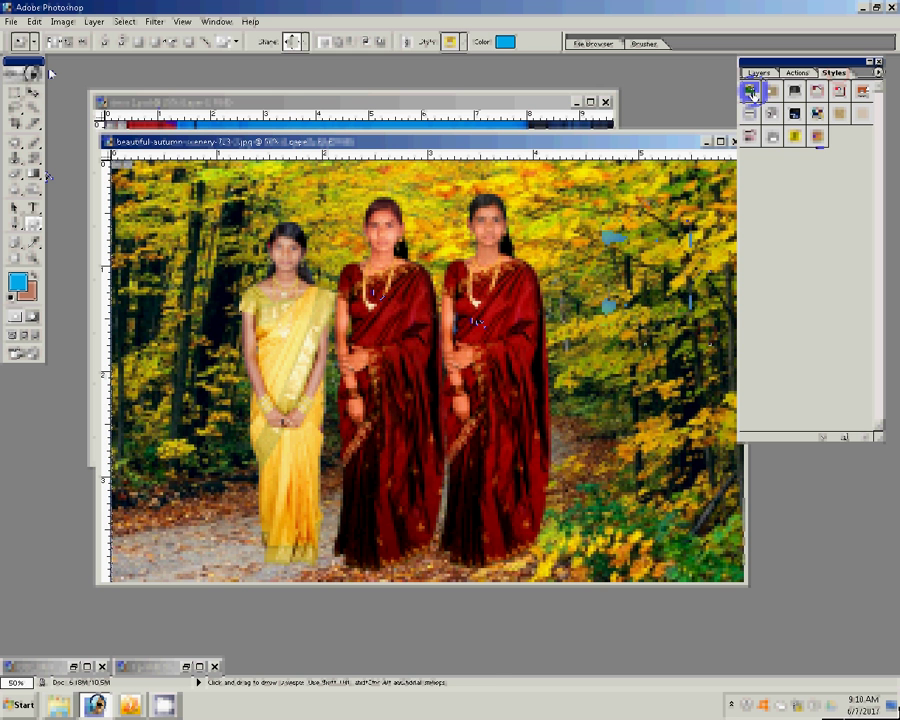
pyautogui.click(14, 92)
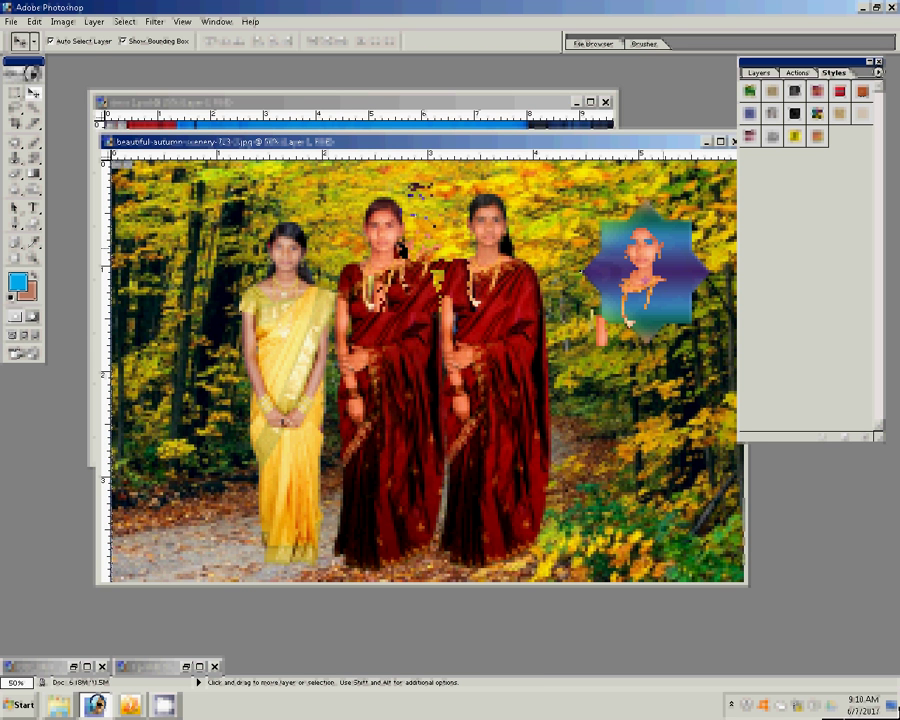
# Step: Erase stray pixels around the star inset and above the women with a 125-size eraser
pyautogui.press('e')
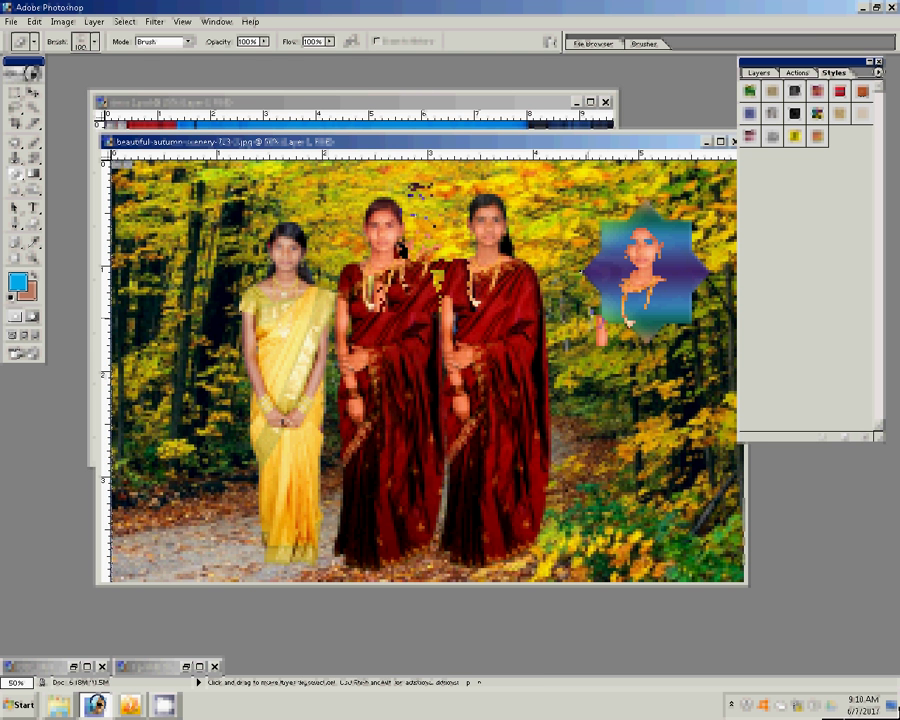
pyautogui.press(']')
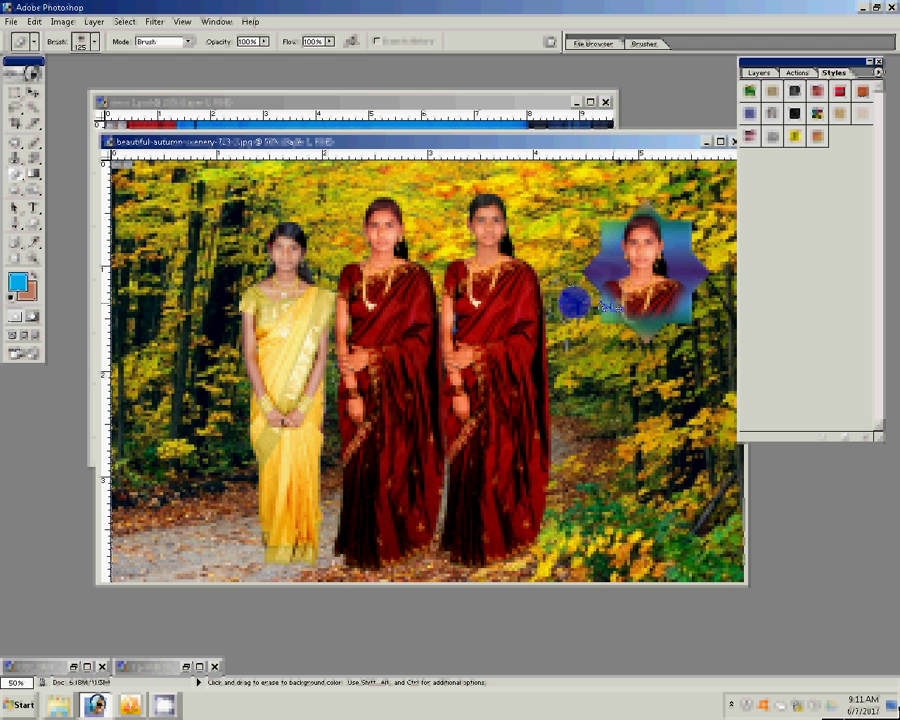
pyautogui.click(303, 139)
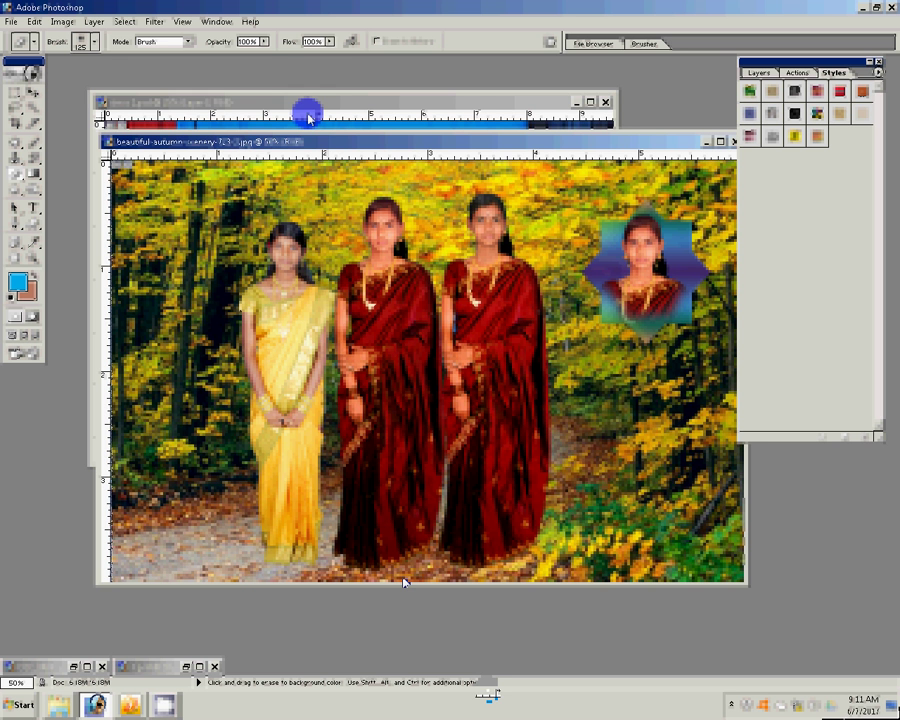
# Step: Check the composite's dimensions in Image Size and close it unchanged
pyautogui.click(143, 143)
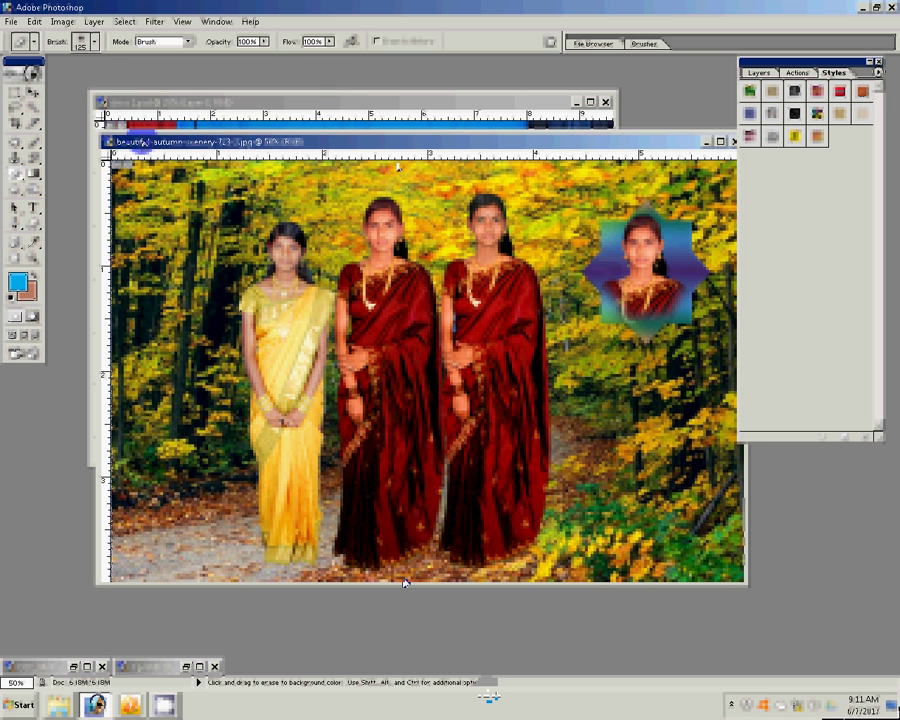
pyautogui.hotkey('ctrl', 'alt', 'i')
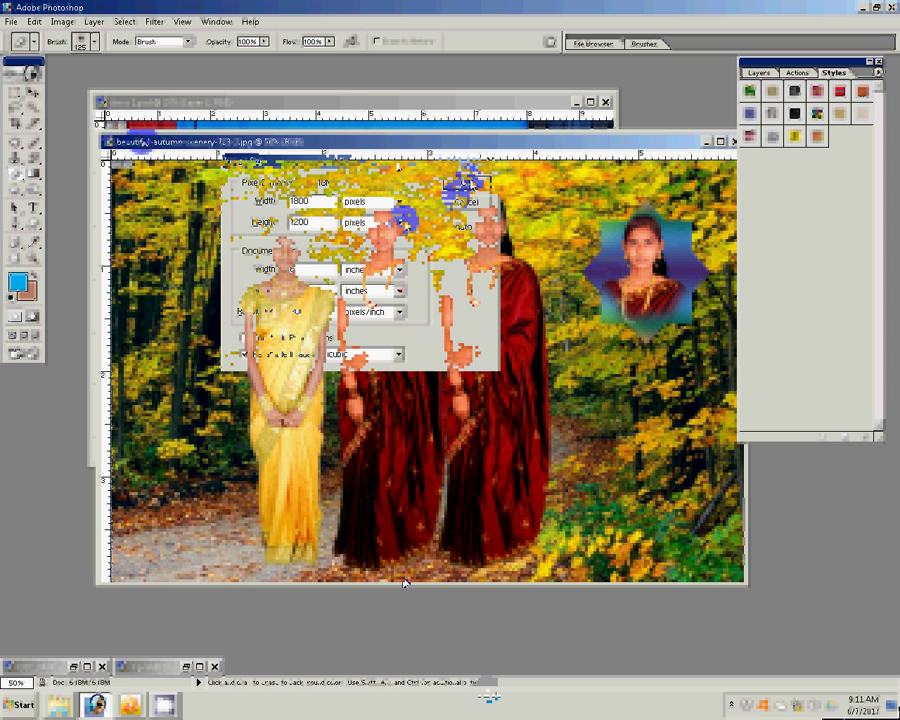
pyautogui.press('Escape')
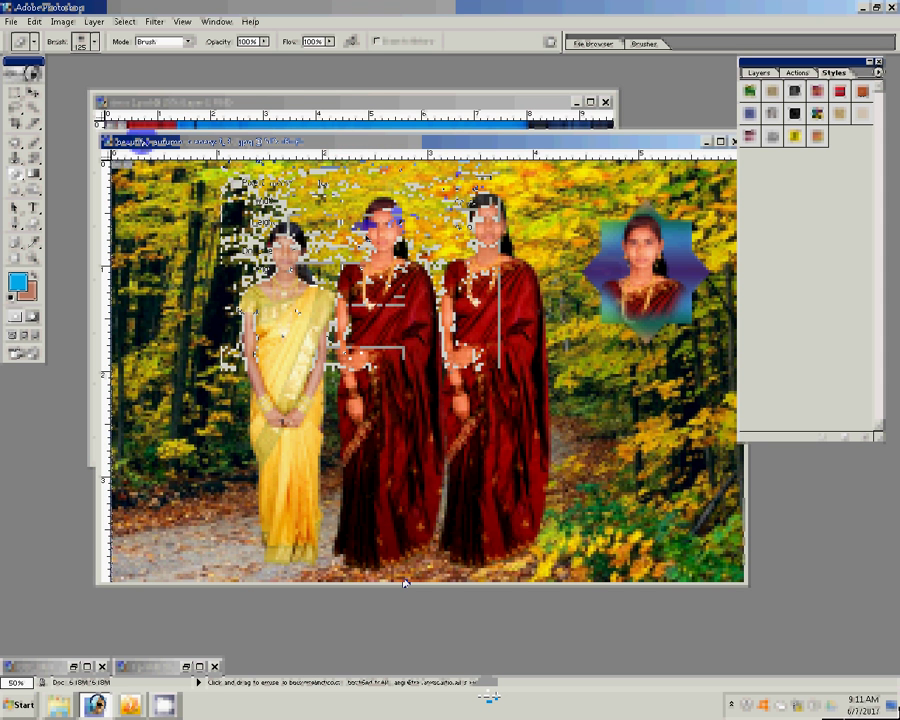
# Step: Save the composite as JPEG '2-4x6=1' in folder 7 on drive G:
pyautogui.hotkey('ctrl', 'shift', 's')
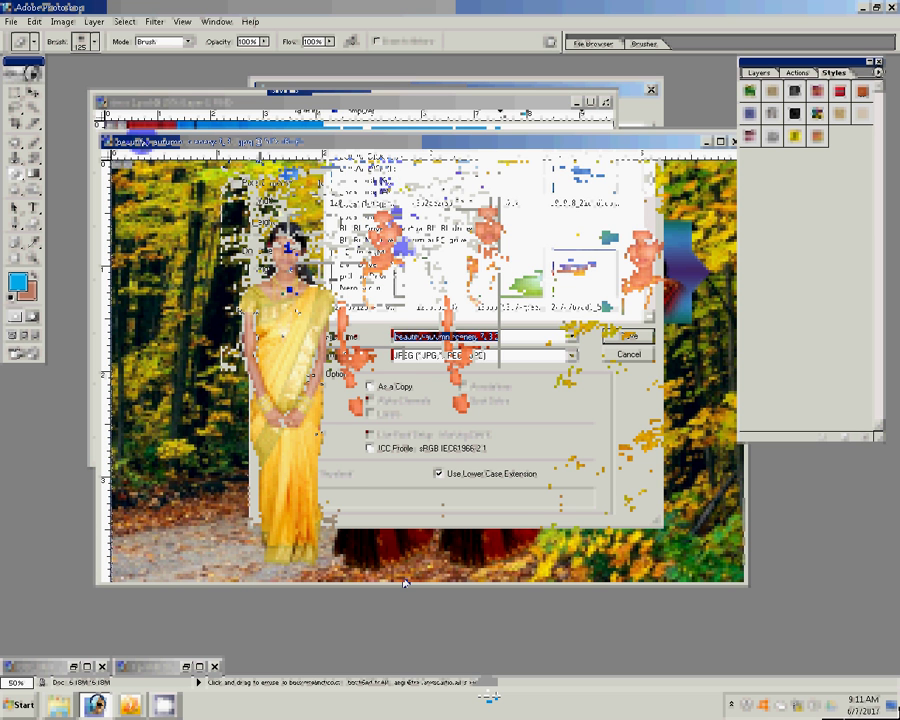
pyautogui.hotkey('shift', 'Tab')
pyautogui.click(565, 240)
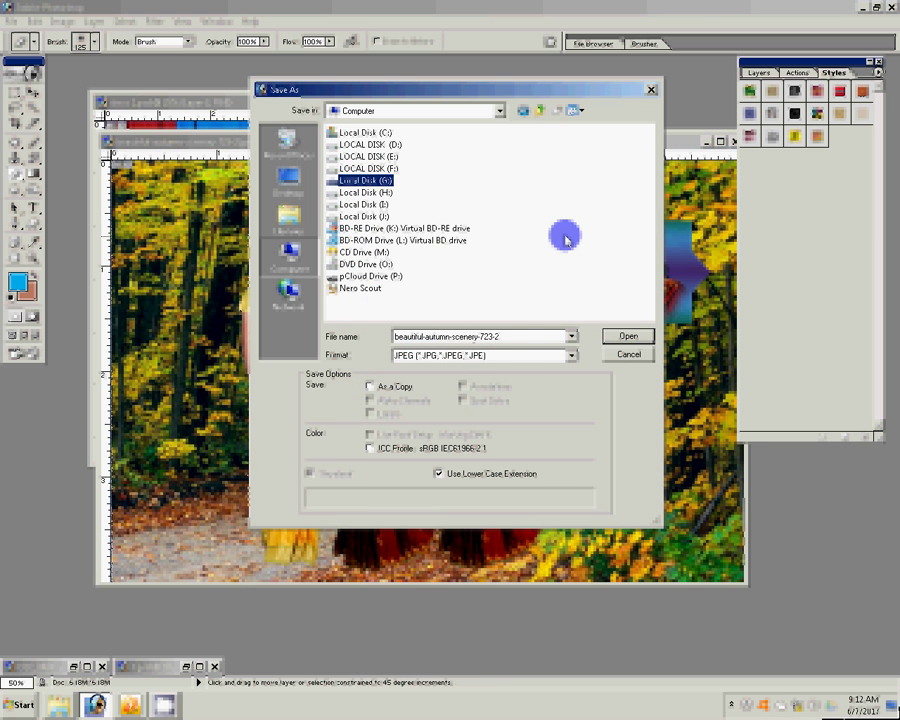
pyautogui.press('Tab')
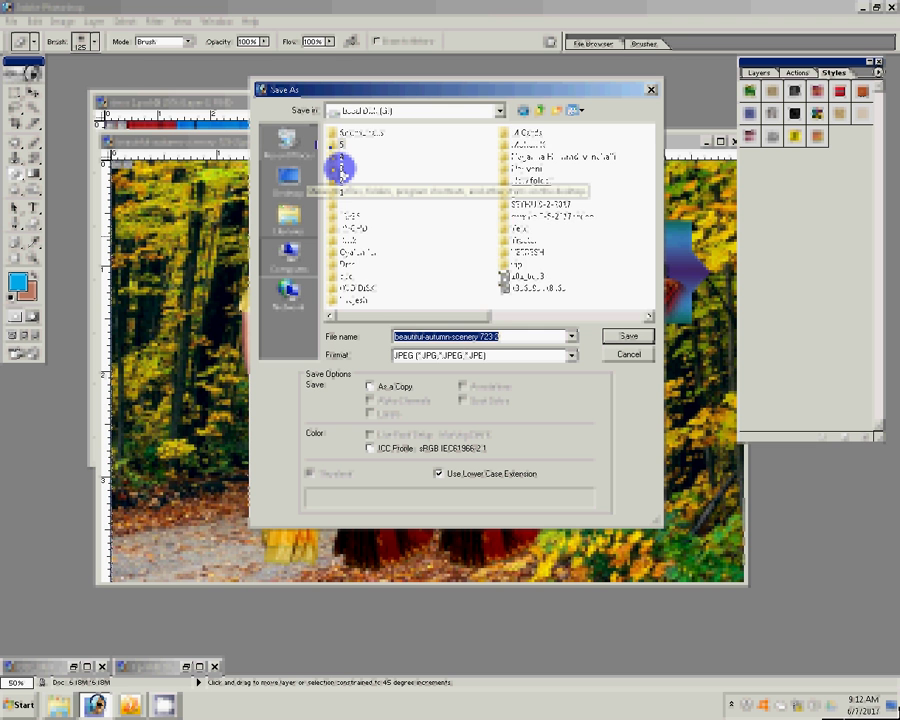
pyautogui.doubleClick(340, 168)
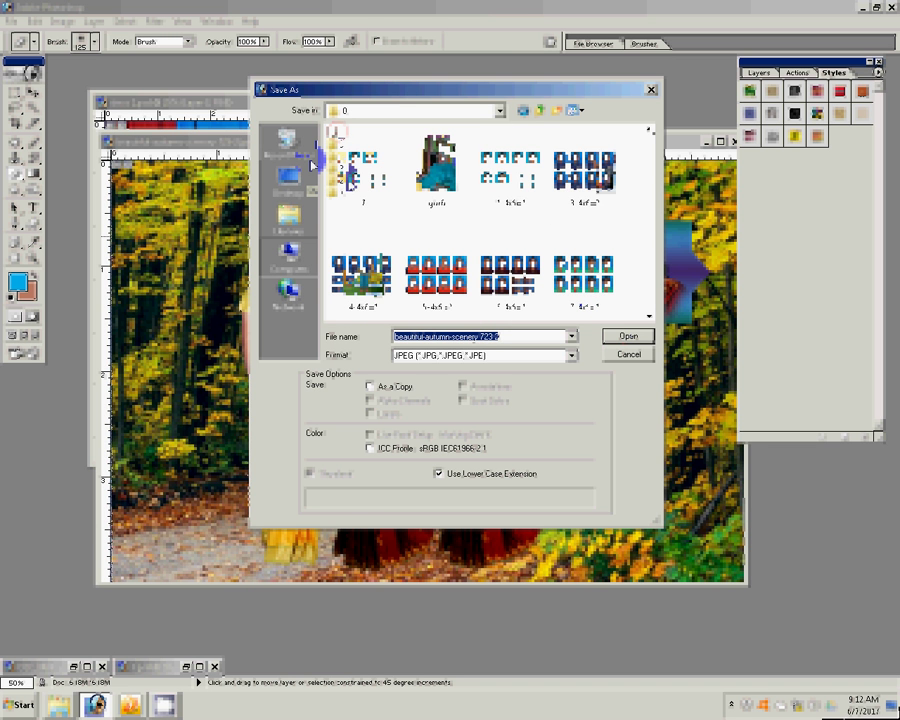
pyautogui.click(349, 184)
pyautogui.doubleClick(349, 184)
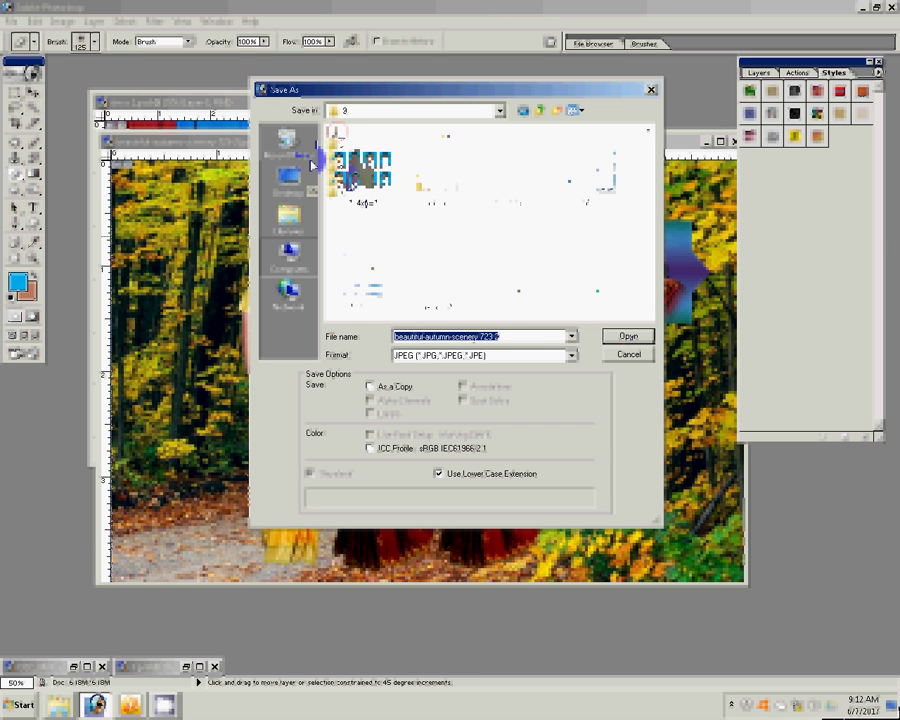
pyautogui.write('2')
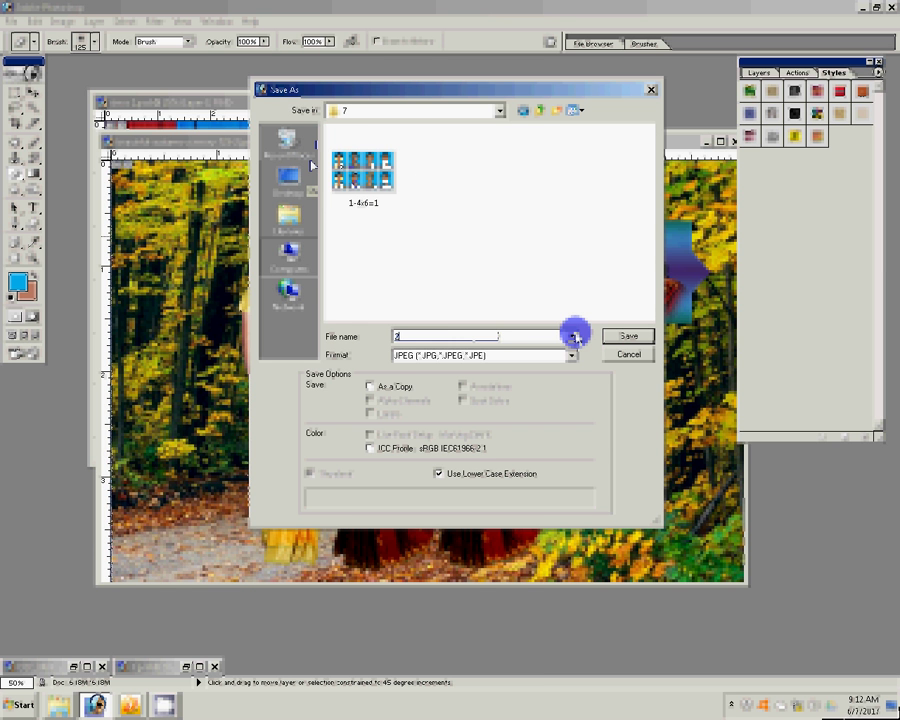
pyautogui.write('-4x6')
pyautogui.write('=1')
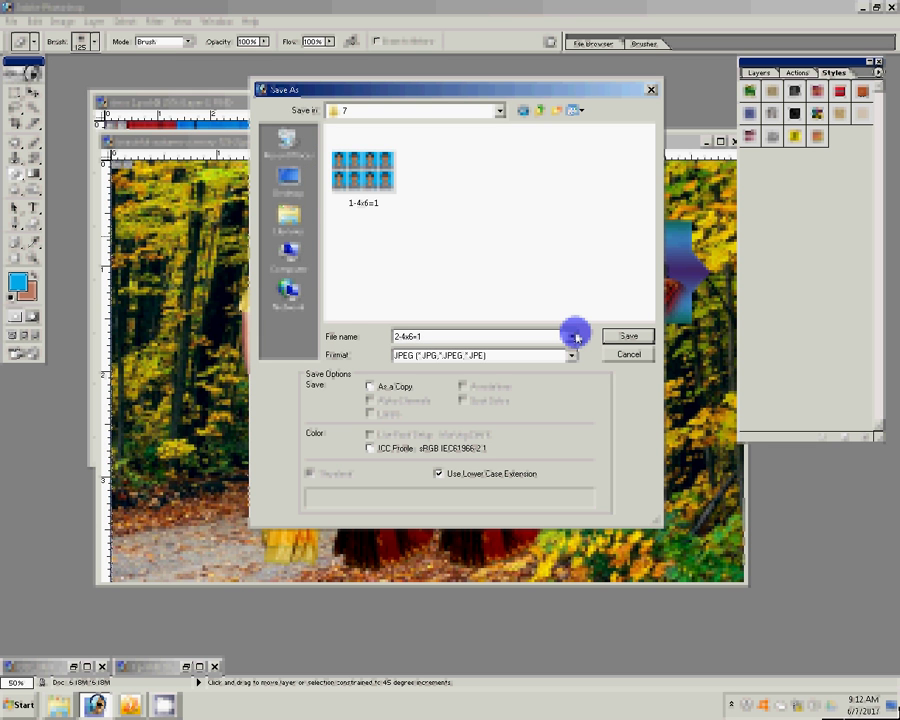
pyautogui.press('Return')
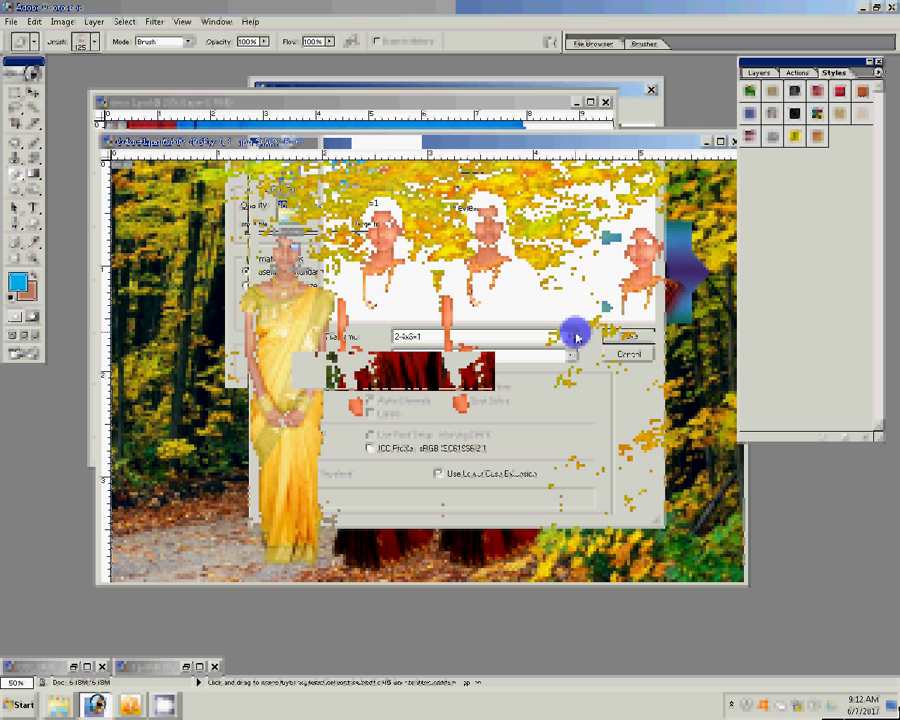